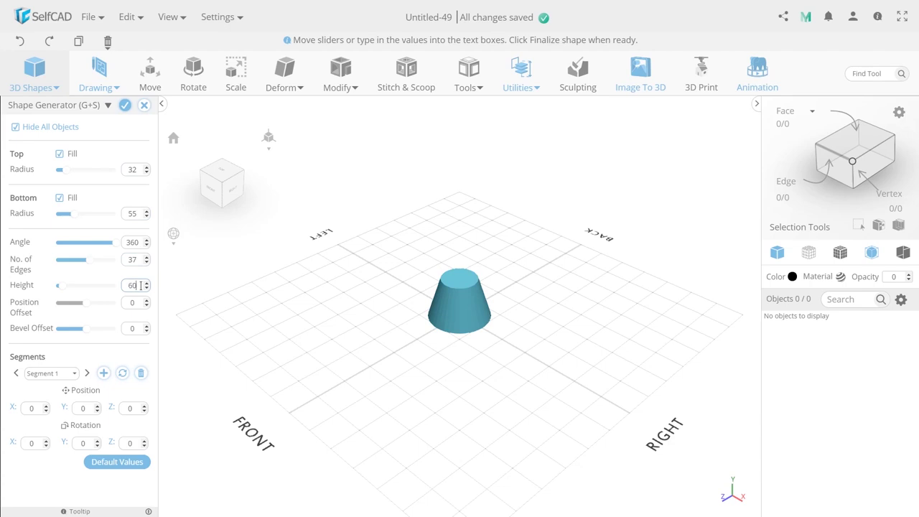
- Add a second segment on the frustum with top radius 46 and height 78
{"action": "left_click", "coordinate": [104, 373]}
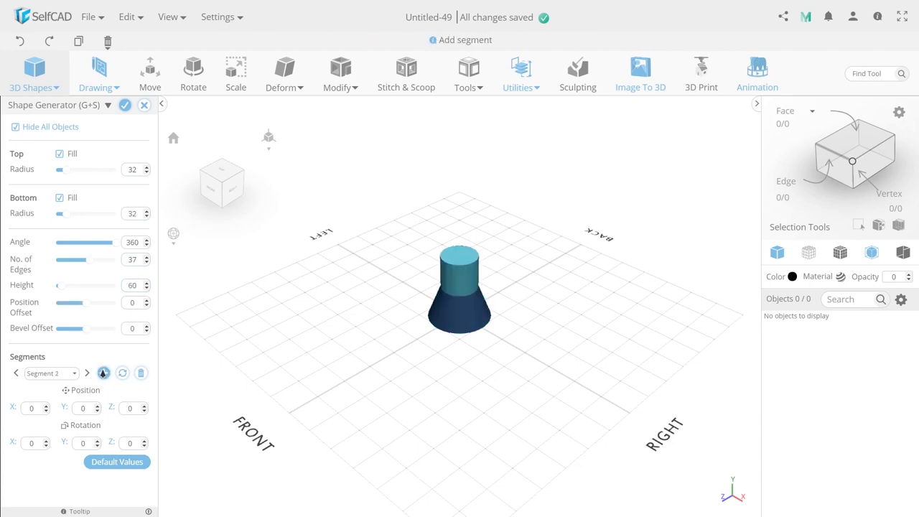
{"action": "double_click", "coordinate": [132, 169]}
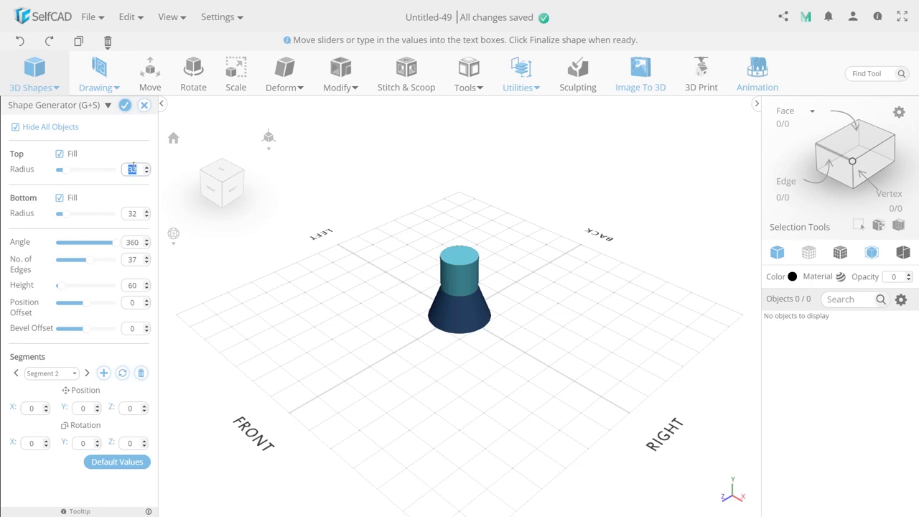
{"action": "type", "text": "48"}
{"action": "double_click", "coordinate": [133, 285]}
{"action": "type", "text": "78"}
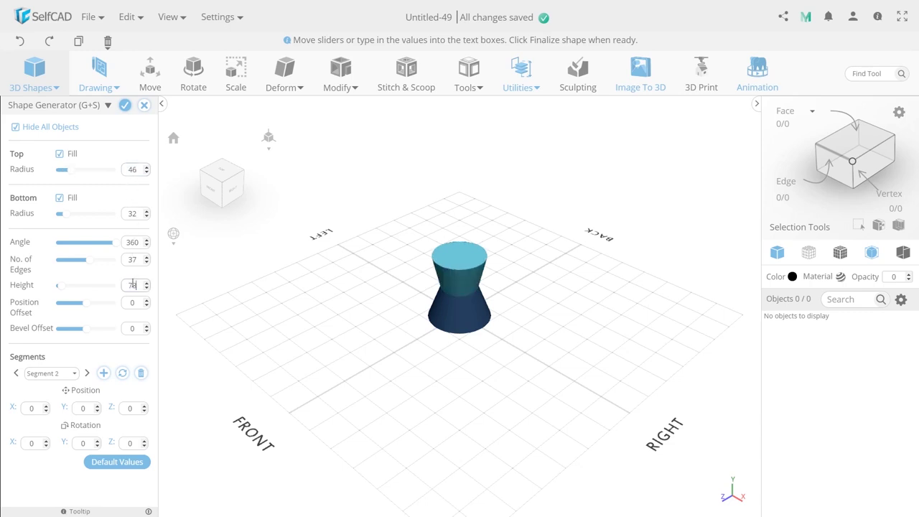